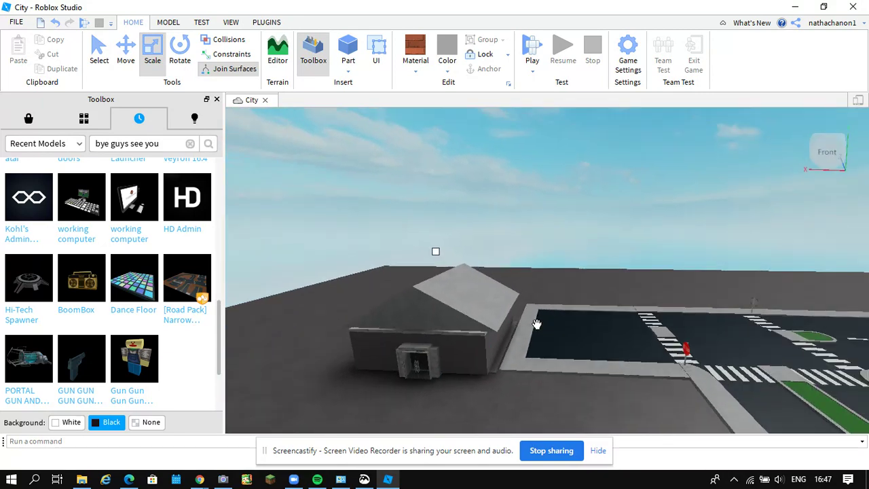
Step: Look over the grey house, the road intersections and the glass buildings in the city
{"action": "key", "text": "s"}
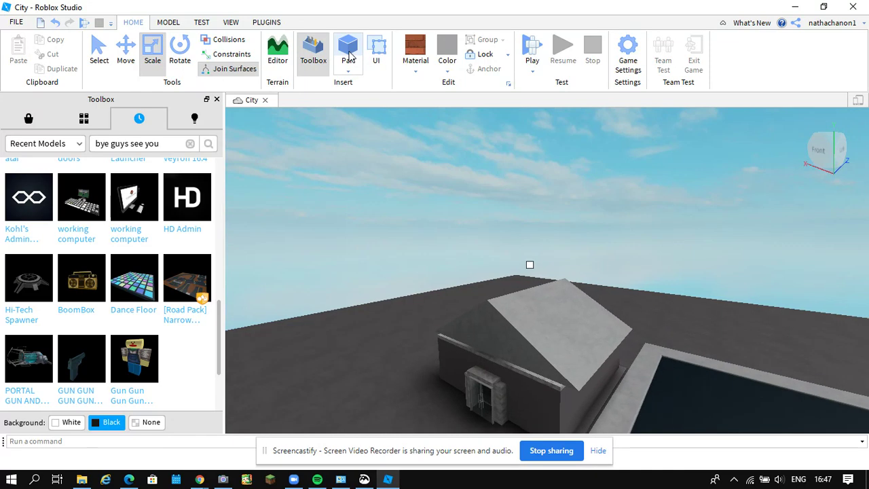
{"action": "right_click_drag", "start_coordinate": [521, 196], "coordinate": [539, 216]}
{"action": "key", "text": "s"}
{"action": "key", "text": "w"}
{"action": "key", "text": "s"}
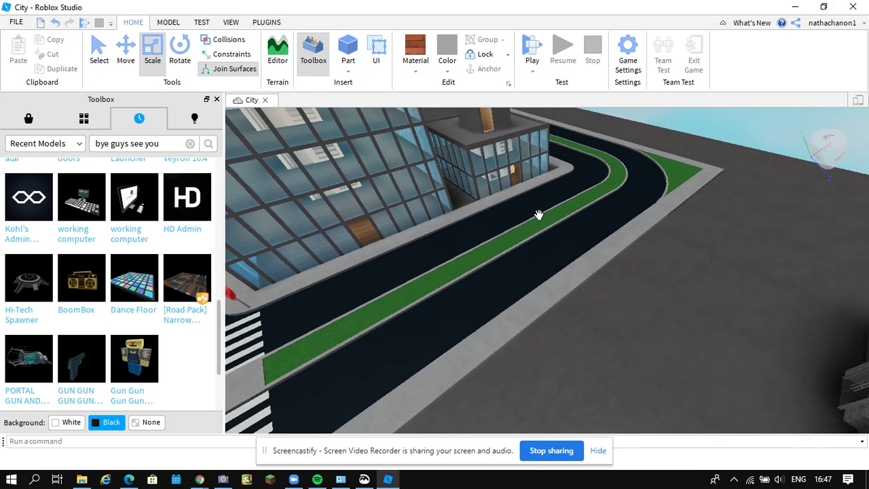
{"action": "key", "text": "w"}
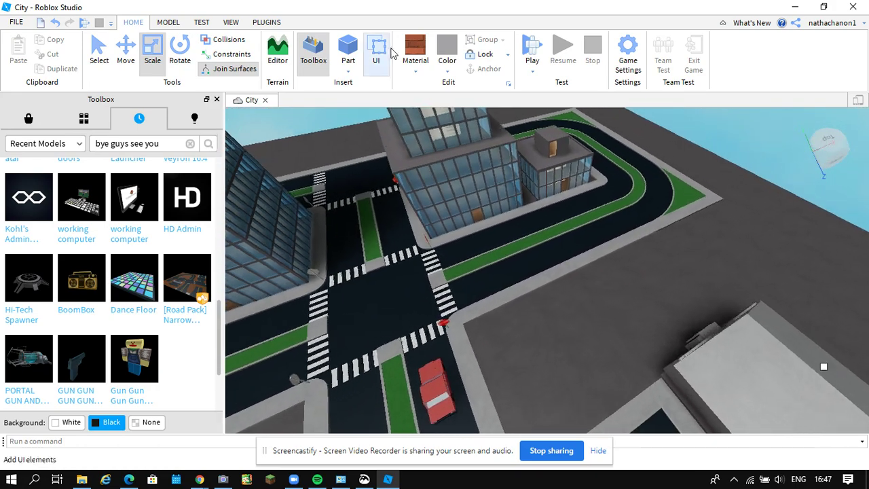
{"action": "right_click_drag", "start_coordinate": [552, 326], "coordinate": [552, 326]}
{"action": "key", "text": "s"}
{"action": "key", "text": "w"}
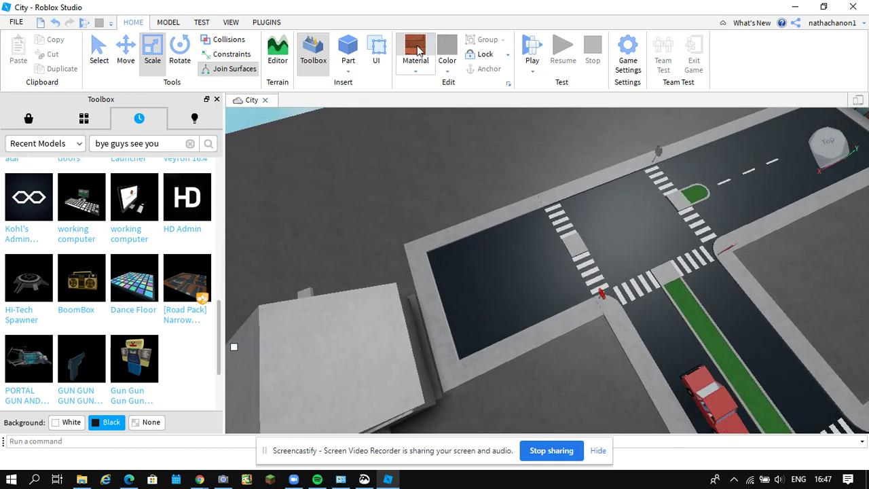
{"action": "right_click_drag", "start_coordinate": [653, 319], "coordinate": [652, 319]}
{"action": "key", "text": "w"}
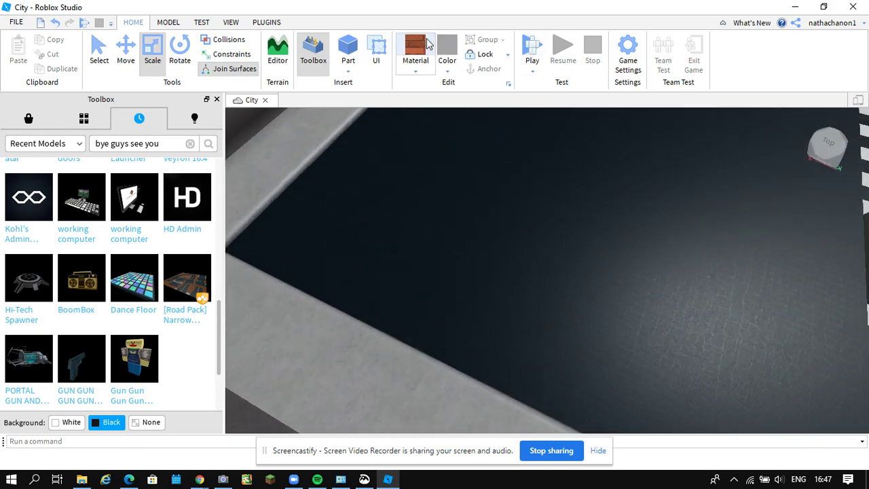
{"action": "mouse_move", "coordinate": [691, 222]}
{"action": "right_mouse_down"}
{"action": "mouse_move", "coordinate": [672, 222]}
{"action": "mouse_move", "coordinate": [691, 222]}
{"action": "right_mouse_up"}
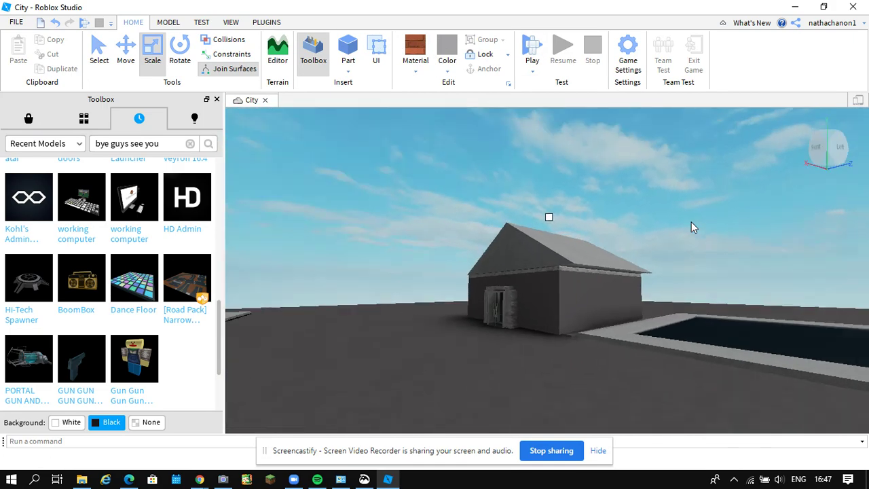
{"action": "right_click_drag", "start_coordinate": [692, 222], "coordinate": [717, 203]}
Step: Insert the working computer model from the recent models and place it on the open ground in front of the grey house
{"action": "key", "text": "s"}
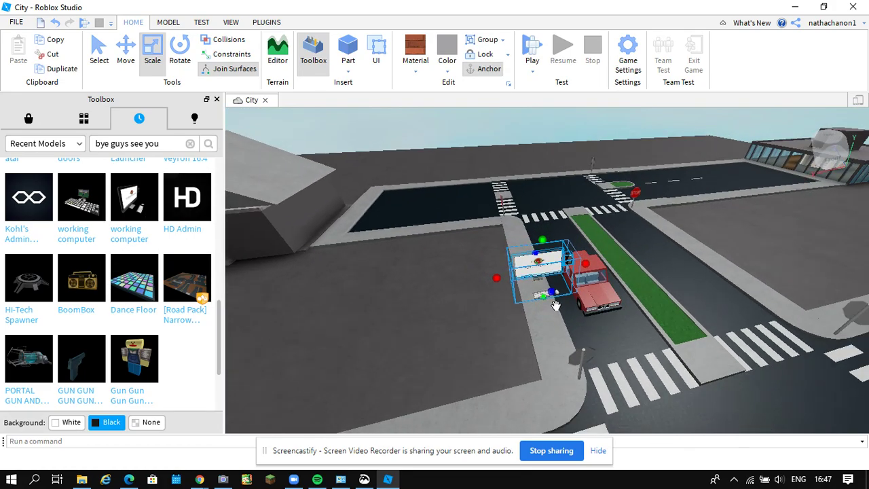
{"action": "left_click_drag", "start_coordinate": [541, 290], "coordinate": [457, 292]}
{"action": "left_click_drag", "start_coordinate": [370, 296], "coordinate": [864, 305]}
{"action": "mouse_move", "coordinate": [863, 305]}
{"action": "right_mouse_down"}
{"action": "mouse_move", "coordinate": [792, 285]}
{"action": "mouse_move", "coordinate": [865, 301]}
{"action": "right_mouse_up"}
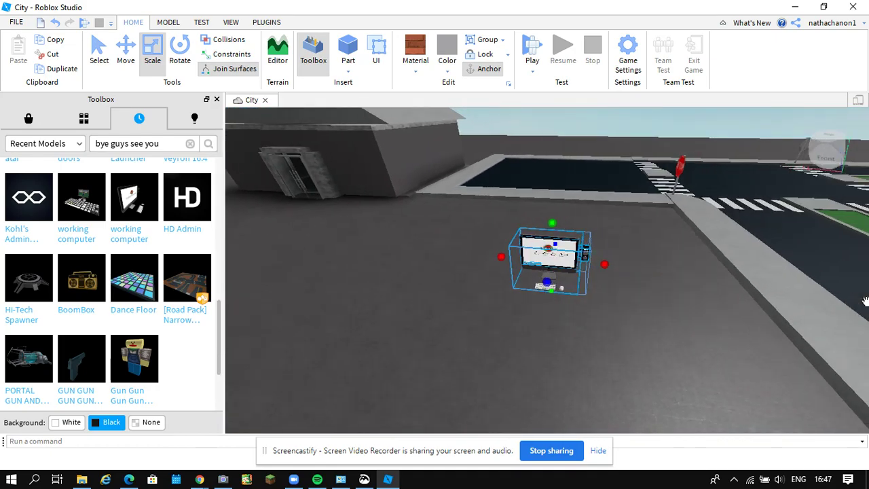
Step: Scale the computer up to a giant size and inspect the Windows logo below its screen
{"action": "left_click_drag", "start_coordinate": [605, 264], "coordinate": [691, 274]}
{"action": "mouse_move", "coordinate": [672, 272]}
{"action": "right_mouse_down"}
{"action": "mouse_move", "coordinate": [687, 266]}
{"action": "mouse_move", "coordinate": [671, 269]}
{"action": "right_mouse_up"}
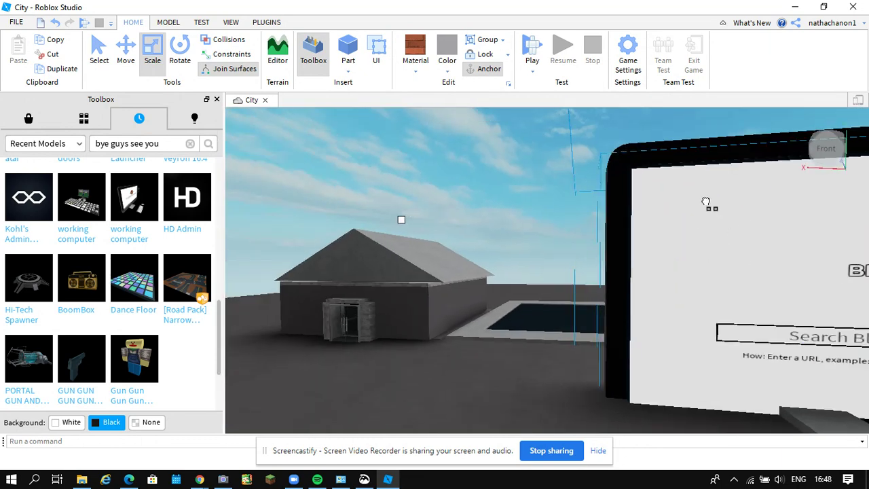
{"action": "right_click_drag", "start_coordinate": [720, 245], "coordinate": [808, 246]}
{"action": "left_click_drag", "start_coordinate": [809, 247], "coordinate": [815, 226]}
{"action": "left_click_drag", "start_coordinate": [739, 216], "coordinate": [595, 198]}
{"action": "key", "text": "w"}
{"action": "right_click_drag", "start_coordinate": [830, 170], "coordinate": [830, 176]}
{"action": "key", "text": "w"}
{"action": "key", "text": "s"}
{"action": "key", "text": "w"}
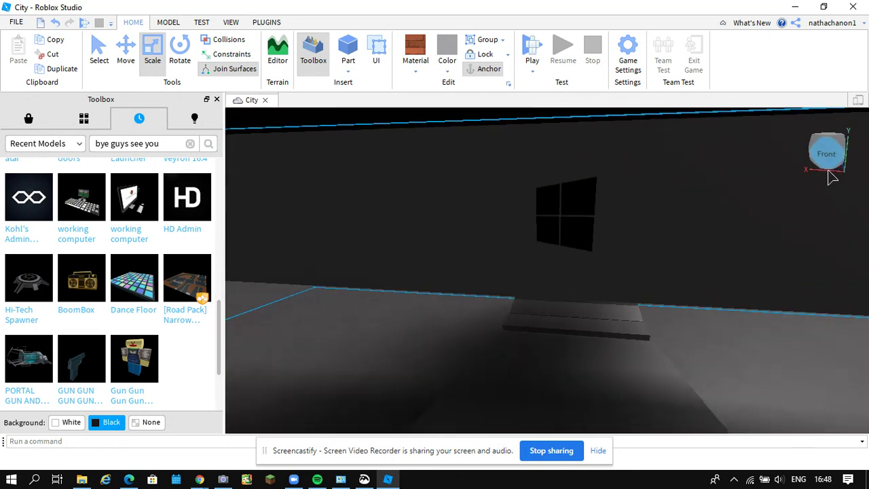
{"action": "key", "text": "s"}
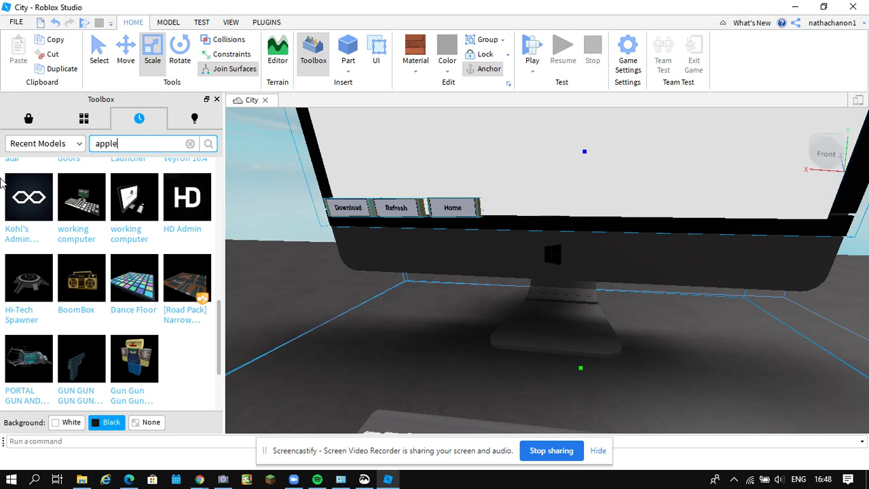
Step: Search the recent models for "apple logo" and look through the results
{"action": "key", "text": "Return"}
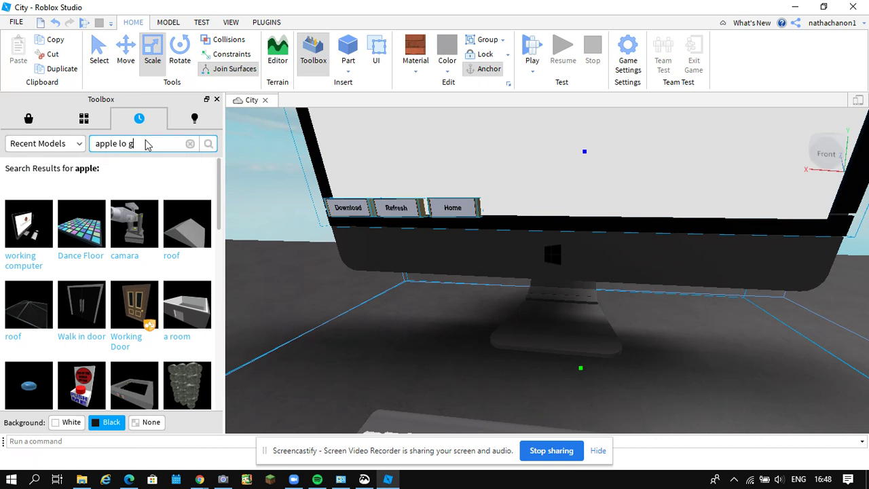
{"action": "key", "text": "Return"}
{"action": "key", "text": "Return"}
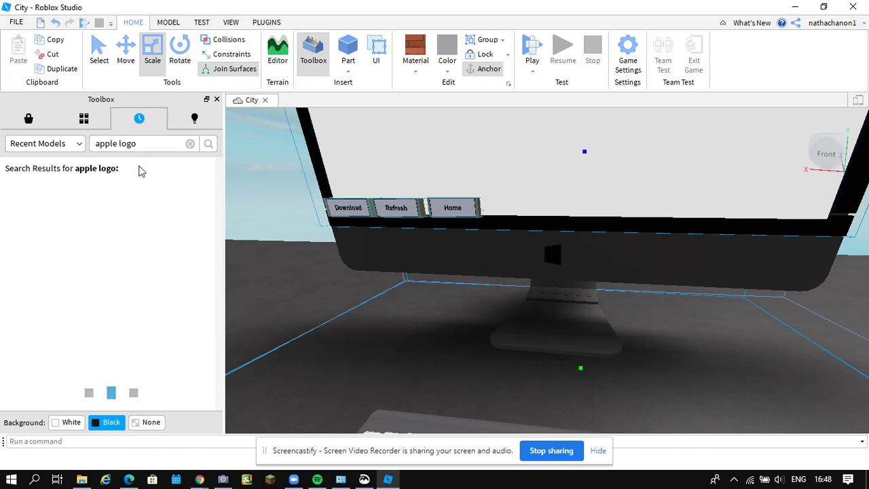
{"action": "scroll", "coordinate": [155, 286], "scroll_direction": "down", "scroll_amount": 3}
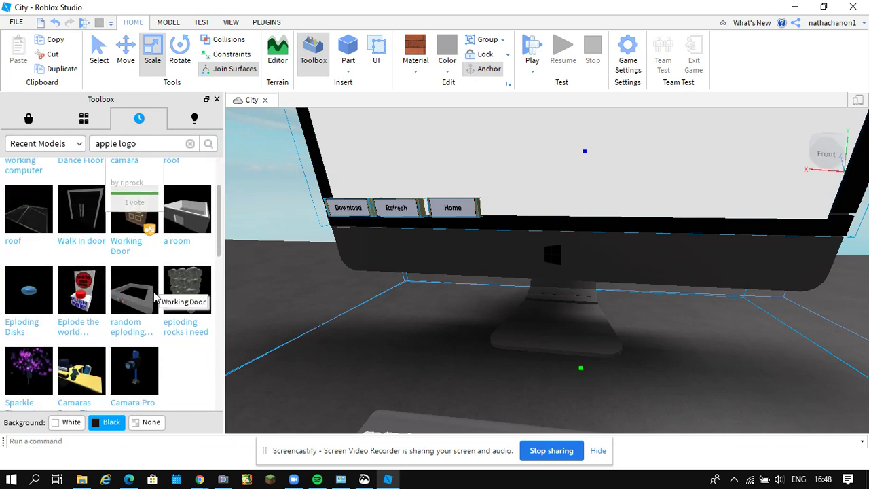
{"action": "scroll", "coordinate": [155, 296], "scroll_direction": "down", "scroll_amount": 3}
{"action": "scroll", "coordinate": [155, 296], "scroll_direction": "down", "scroll_amount": 2}
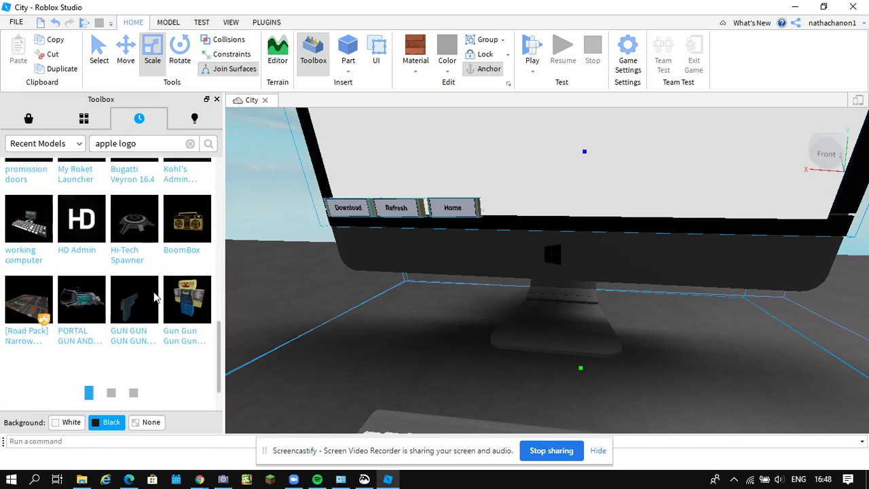
{"action": "scroll", "coordinate": [154, 297], "scroll_direction": "down", "scroll_amount": 2}
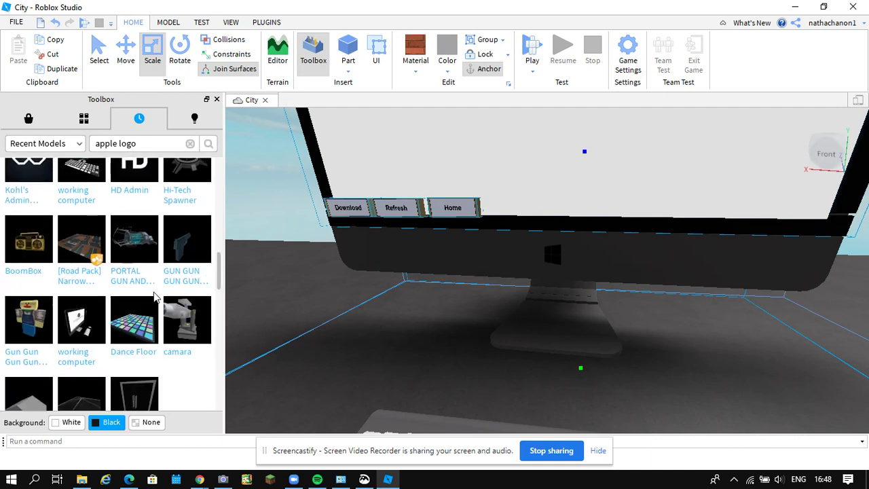
{"action": "scroll", "coordinate": [154, 297], "scroll_direction": "down", "scroll_amount": 8}
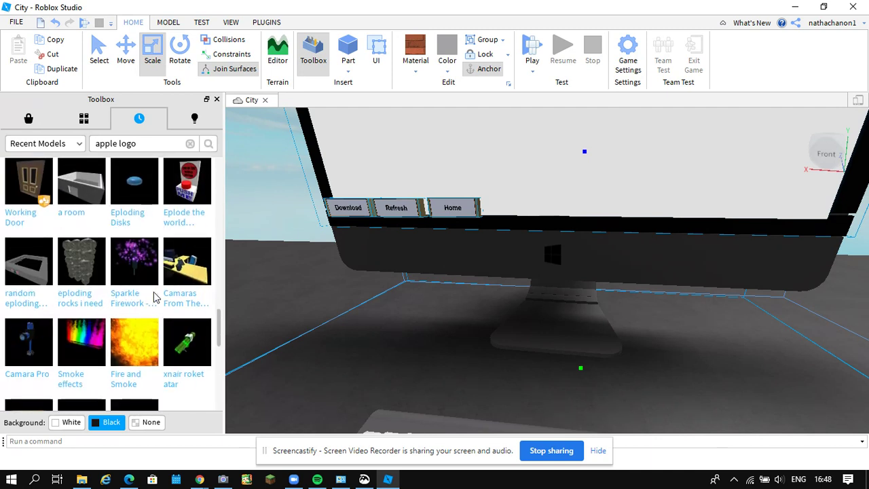
{"action": "scroll", "coordinate": [154, 297], "scroll_direction": "down", "scroll_amount": 3}
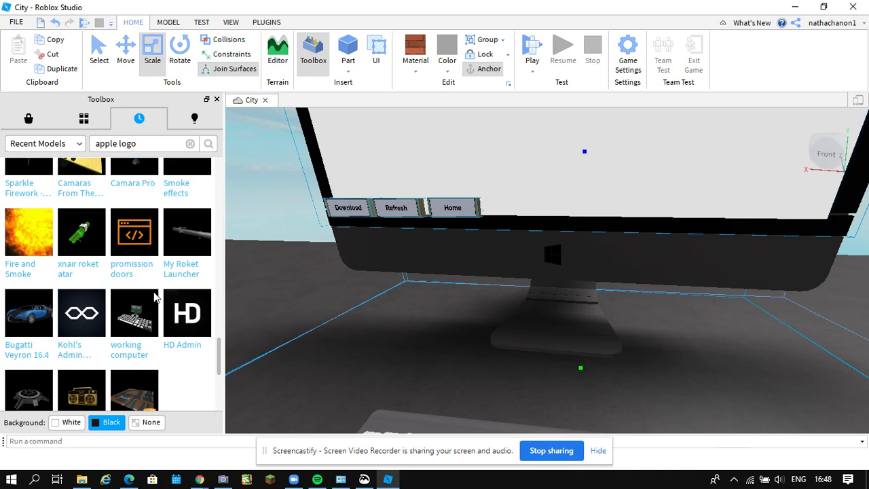
{"action": "scroll", "coordinate": [157, 297], "scroll_direction": "down", "scroll_amount": 2}
Step: Scale the computer up further until it towers over the city's roads and buildings
{"action": "right_click_drag", "start_coordinate": [729, 304], "coordinate": [711, 303]}
{"action": "key", "text": "w"}
{"action": "key", "text": "a"}
{"action": "key", "text": "w"}
{"action": "key", "text": "a"}
{"action": "key", "text": "s"}
{"action": "key", "text": "d"}
{"action": "key", "text": "s"}
{"action": "key", "text": "w"}
{"action": "key", "text": "s"}
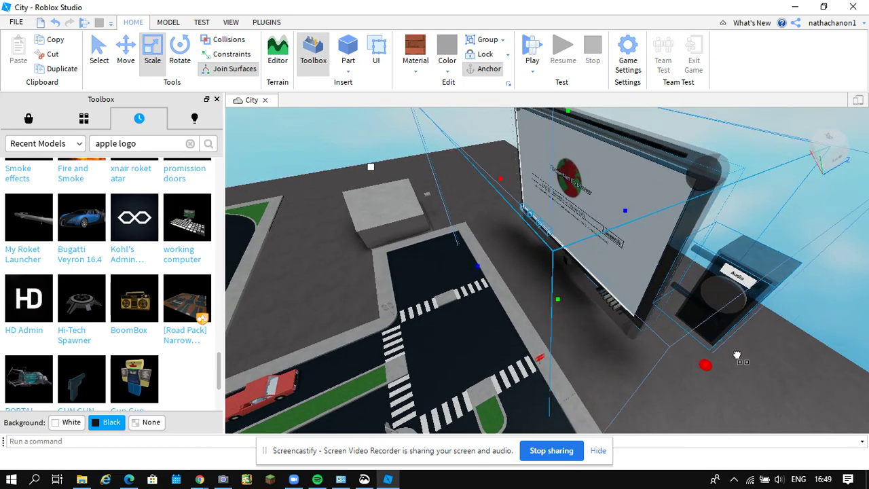
{"action": "key", "text": "s"}
{"action": "left_click_drag", "start_coordinate": [743, 372], "coordinate": [773, 415]}
{"action": "right_click_drag", "start_coordinate": [773, 415], "coordinate": [773, 415]}
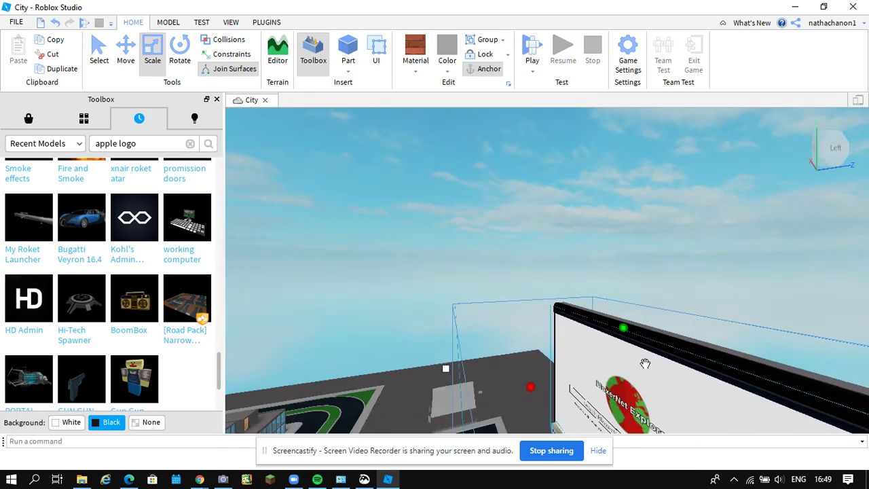
Step: Try another resize of the giant computer and undo the last change
{"action": "left_click_drag", "start_coordinate": [604, 316], "coordinate": [611, 295]}
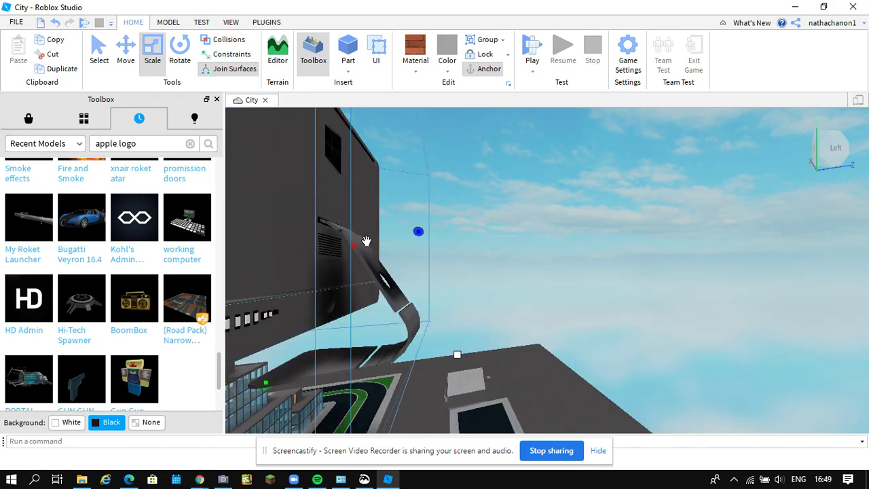
{"action": "scroll", "coordinate": [504, 310], "scroll_direction": "down", "scroll_amount": 3}
{"action": "right_click_drag", "start_coordinate": [504, 311], "coordinate": [266, 123]}
{"action": "key", "text": "ctrl+z"}
Step: Inspect the giant computer from behind and from the front
{"action": "right_click_drag", "start_coordinate": [773, 339], "coordinate": [773, 339]}
{"action": "right_click_drag", "start_coordinate": [658, 253], "coordinate": [657, 248]}
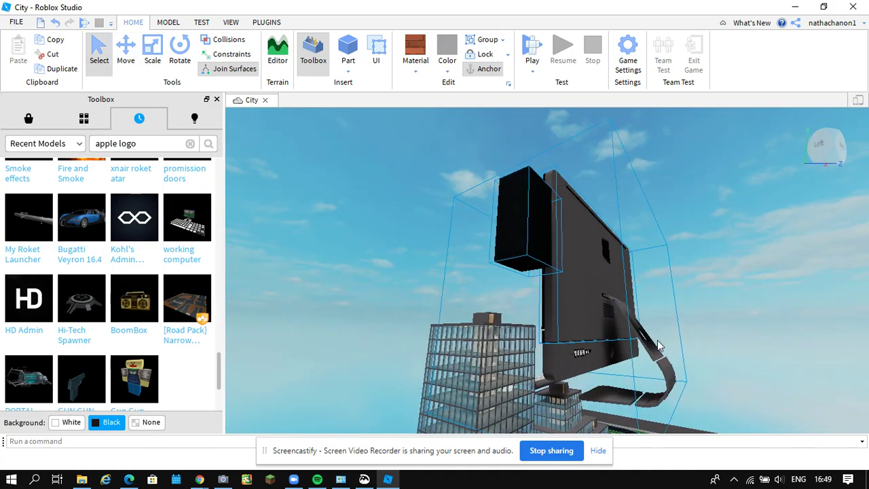
{"action": "key", "text": "a"}
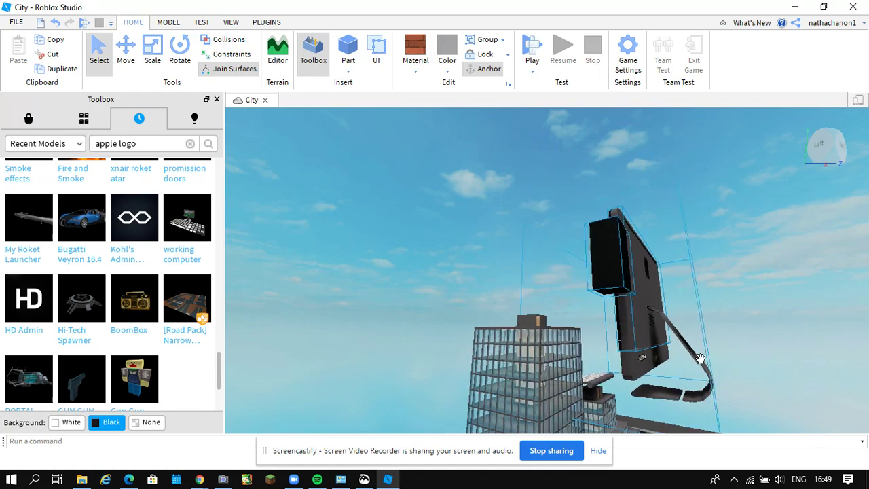
{"action": "key", "text": "w"}
{"action": "right_click_drag", "start_coordinate": [716, 356], "coordinate": [716, 357]}
{"action": "key", "text": "a"}
{"action": "key", "text": "a"}
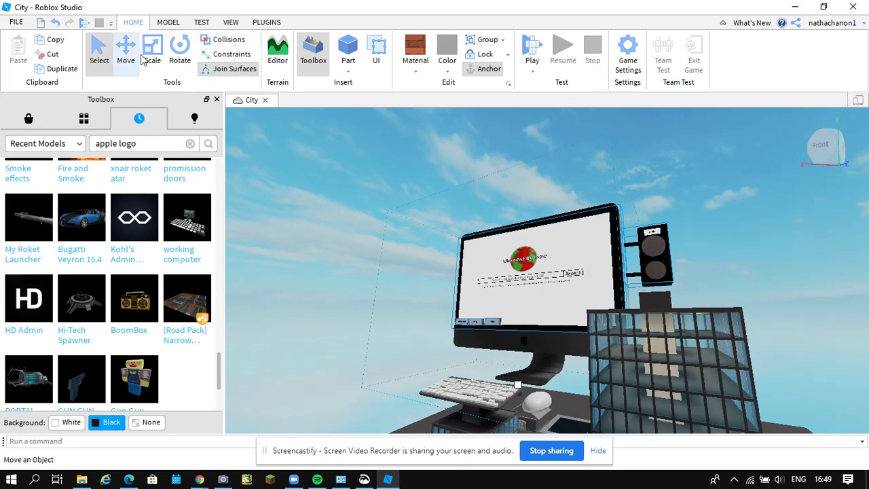
{"action": "right_click_drag", "start_coordinate": [719, 417], "coordinate": [721, 423]}
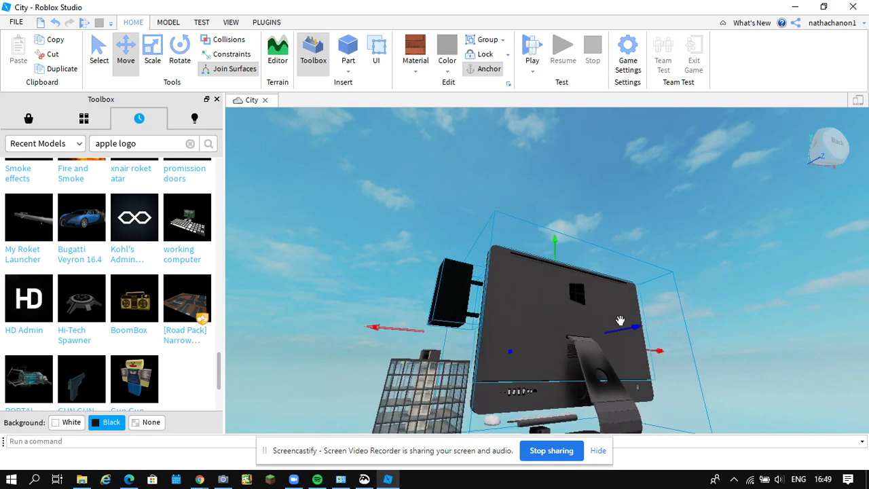
Step: Move the giant computer backward, away from the glass towers
{"action": "left_click_drag", "start_coordinate": [657, 324], "coordinate": [867, 330]}
{"action": "right_click_drag", "start_coordinate": [657, 320], "coordinate": [652, 317]}
{"action": "scroll", "coordinate": [653, 306], "scroll_direction": "down", "scroll_amount": 3}
{"action": "right_click_drag", "start_coordinate": [701, 213], "coordinate": [698, 213]}
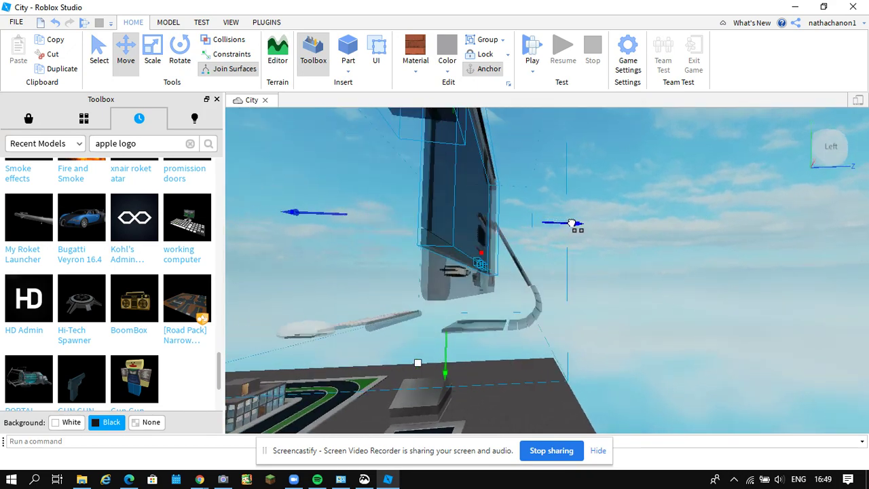
{"action": "right_click_drag", "start_coordinate": [614, 235], "coordinate": [613, 237]}
{"action": "key", "text": "w"}
{"action": "key", "text": "s"}
{"action": "left_click_drag", "start_coordinate": [580, 249], "coordinate": [569, 337]}
{"action": "mouse_move", "coordinate": [570, 336]}
{"action": "right_mouse_down"}
{"action": "mouse_move", "coordinate": [562, 326]}
{"action": "mouse_move", "coordinate": [570, 336]}
{"action": "right_mouse_up"}
Step: Shift the giant computer sideways on the side of its audio speaker
{"action": "key", "text": "w"}
{"action": "key", "text": "a"}
{"action": "key", "text": "w"}
{"action": "key", "text": "d"}
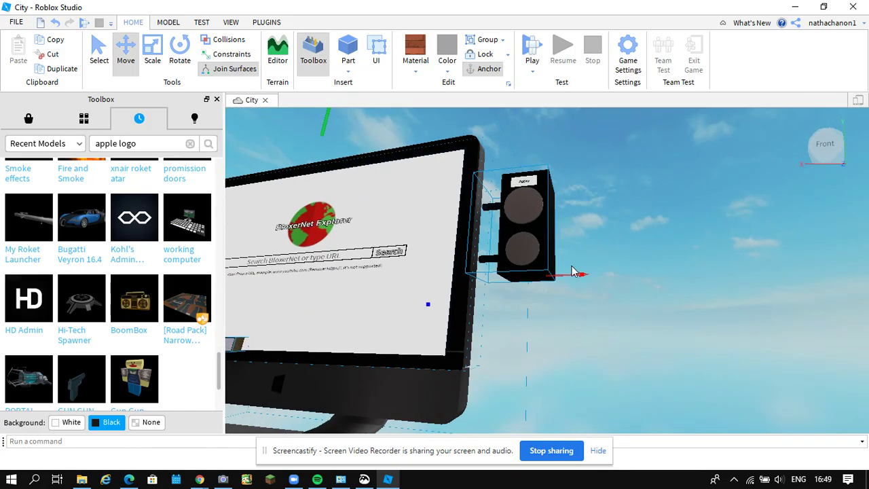
{"action": "left_click_drag", "start_coordinate": [599, 275], "coordinate": [591, 281]}
Step: Deselect the giant computer and check its position behind the grey house and the road from the front
{"action": "right_click_drag", "start_coordinate": [591, 281], "coordinate": [591, 281]}
{"action": "key", "text": "w"}
{"action": "key", "text": "a"}
{"action": "key", "text": "s"}
{"action": "right_click_drag", "start_coordinate": [646, 279], "coordinate": [646, 279]}
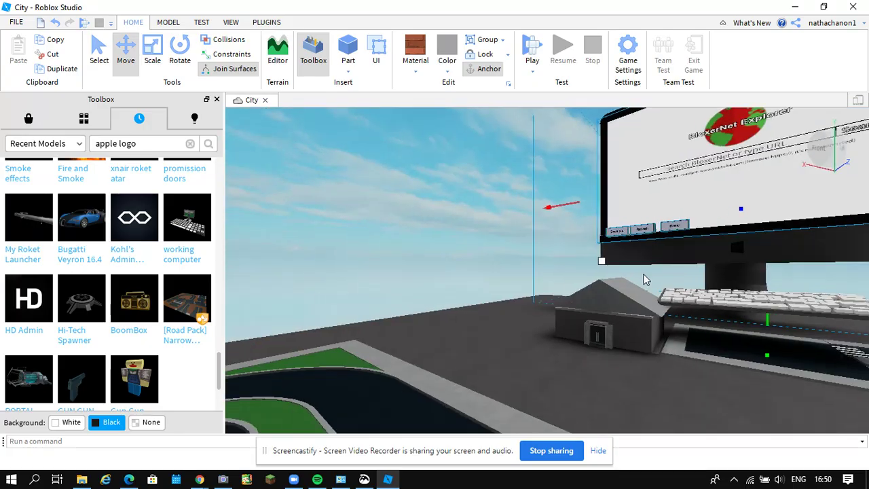
{"action": "left_click", "coordinate": [475, 206]}
{"action": "right_click_drag", "start_coordinate": [625, 209], "coordinate": [624, 208]}
{"action": "key", "text": "s"}
{"action": "key", "text": "w"}
{"action": "key", "text": "s"}
{"action": "key", "text": "w"}
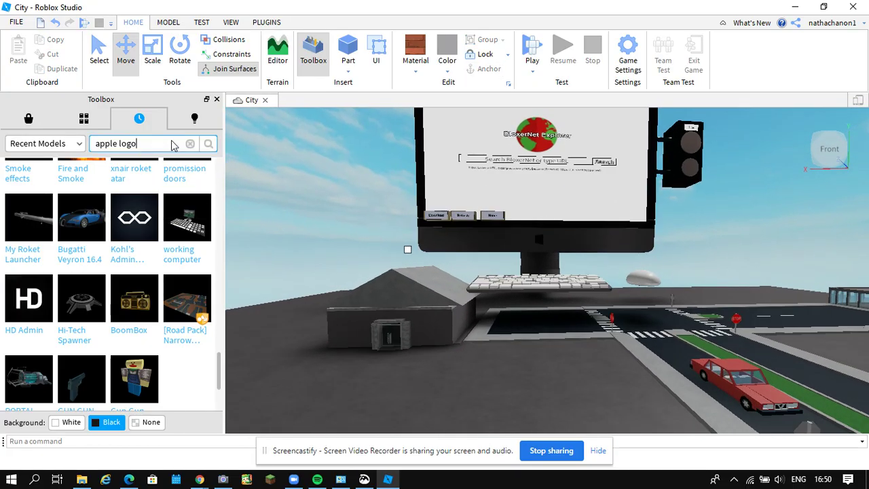